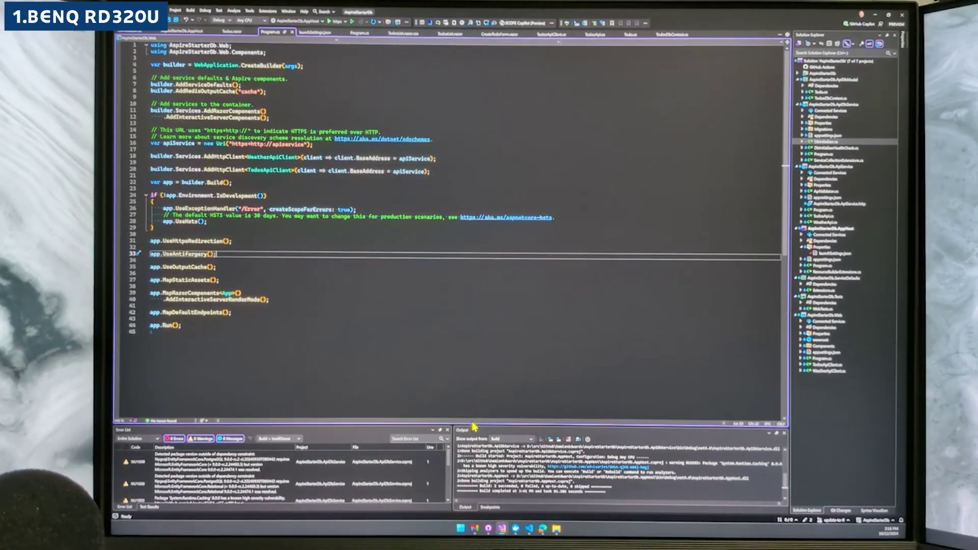
# Step: Drag the editor/output splitter upward to make the Error List and Output panels taller
pyautogui.moveTo(482, 386); pyautogui.dragTo(482, 380)
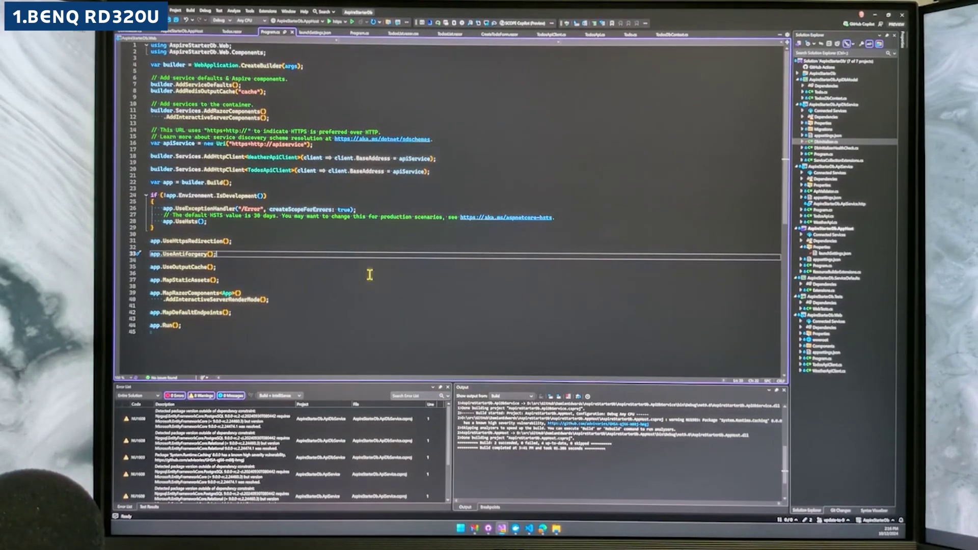
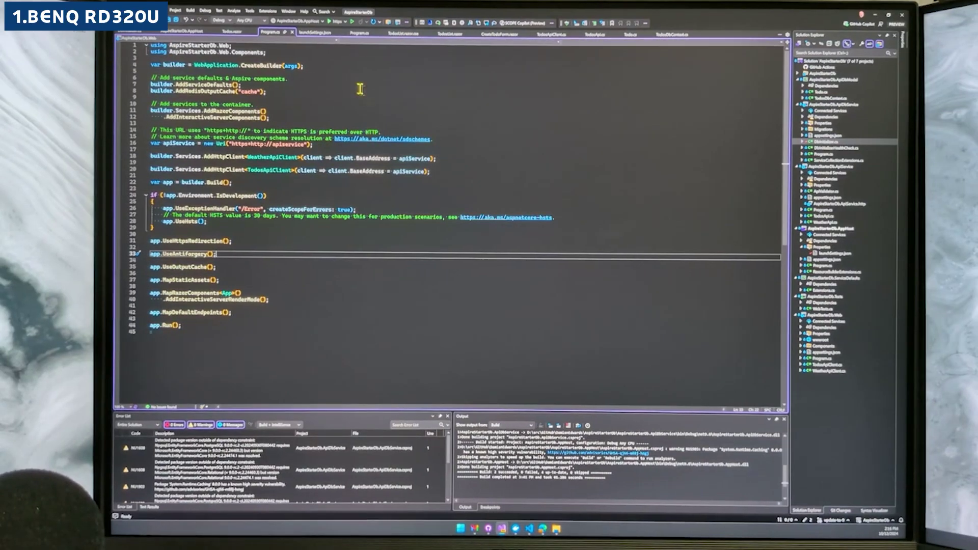
# Step: Switch the editor from Program.cs to the Razor component with the todo list markup
pyautogui.click(445, 39)
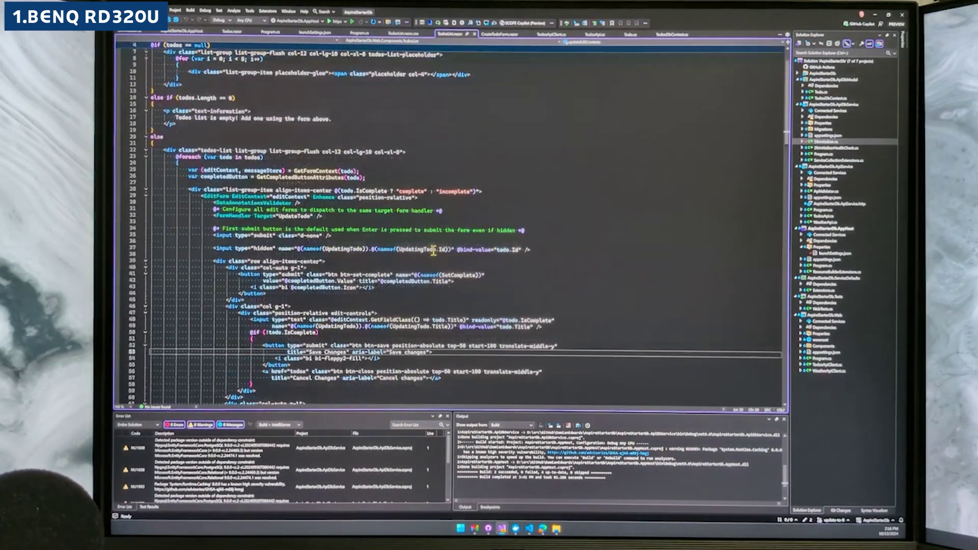
pyautogui.scroll(3, 434, 251)
pyautogui.scroll(-5, 433, 251)
pyautogui.scroll(-5, 434, 250)
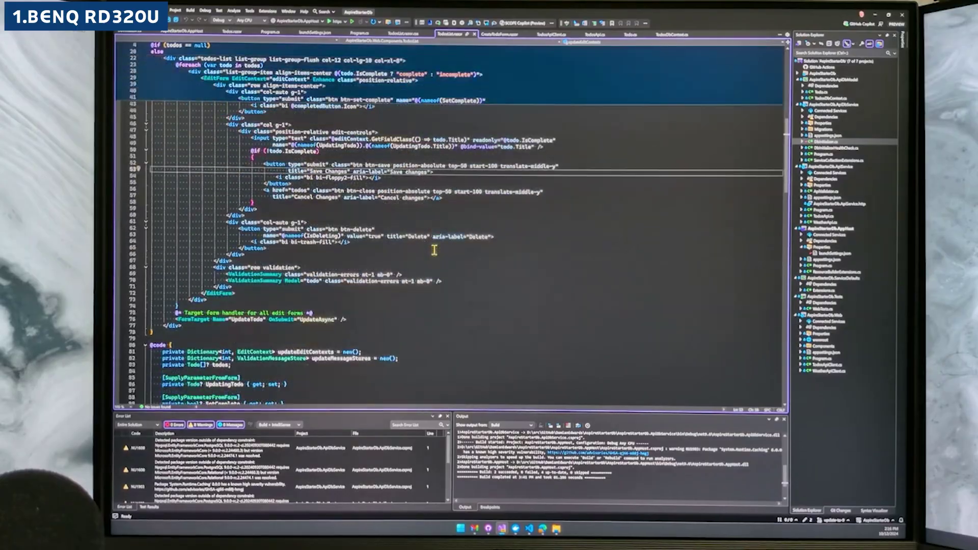
pyautogui.scroll(-5, 434, 251)
pyautogui.scroll(-3, 434, 251)
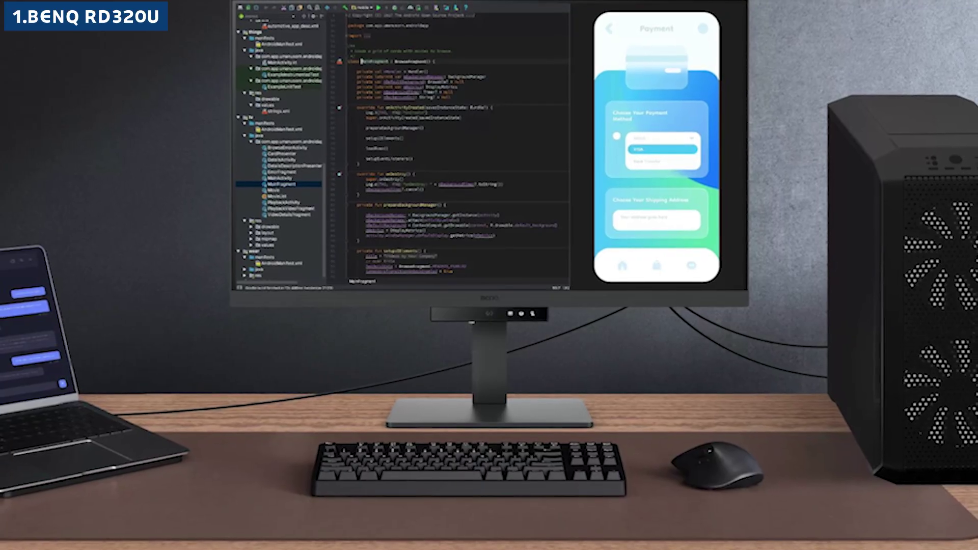